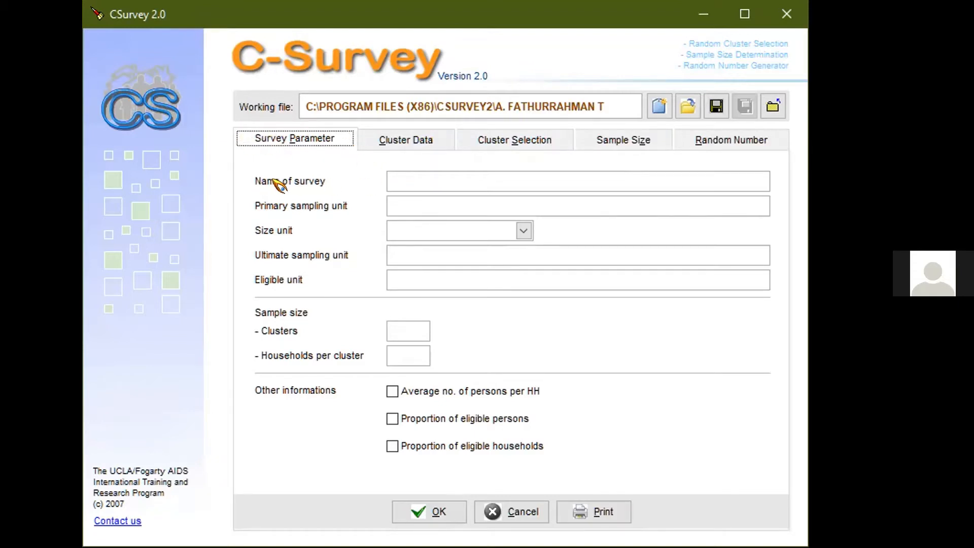
Name the survey "Survei ISPA pada Balita", with Cluster as primary sampling unit and Number of Households as size unit
click(389, 179)
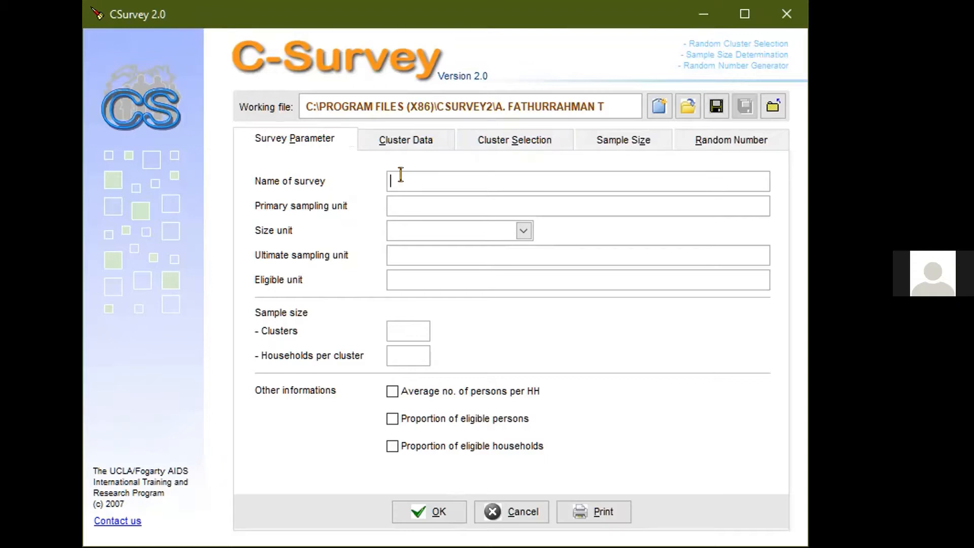
text(Survei ISPA pada Balita)
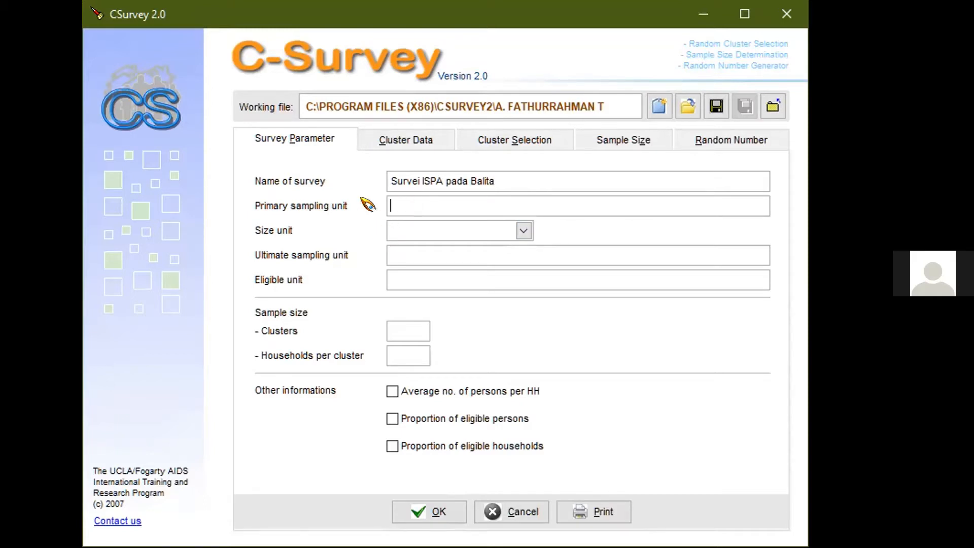
click(412, 212)
text(Cluster)
click(524, 231)
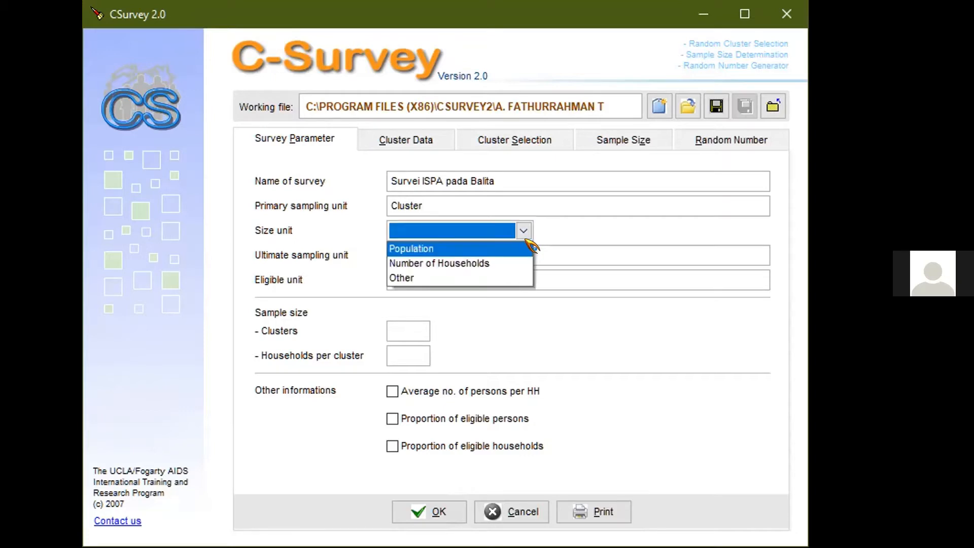
click(494, 264)
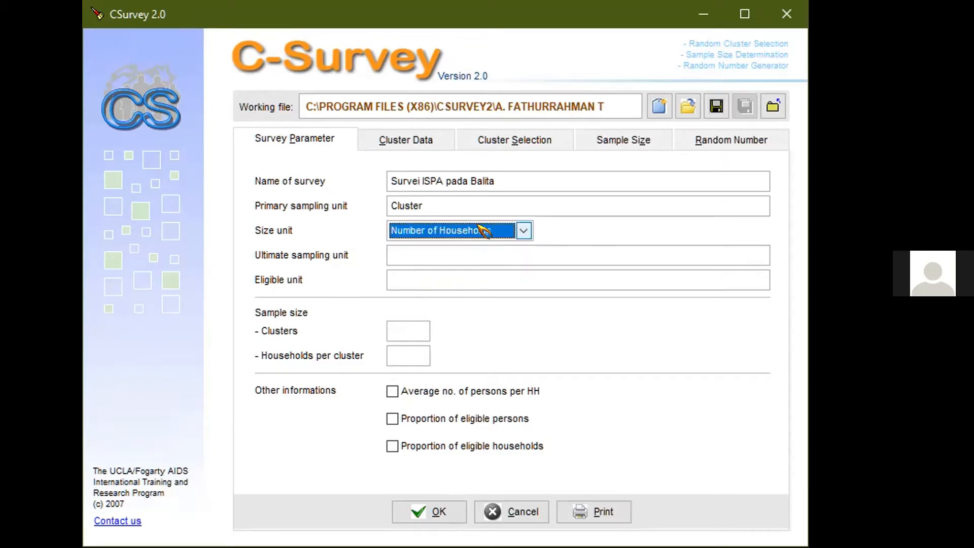
click(542, 226)
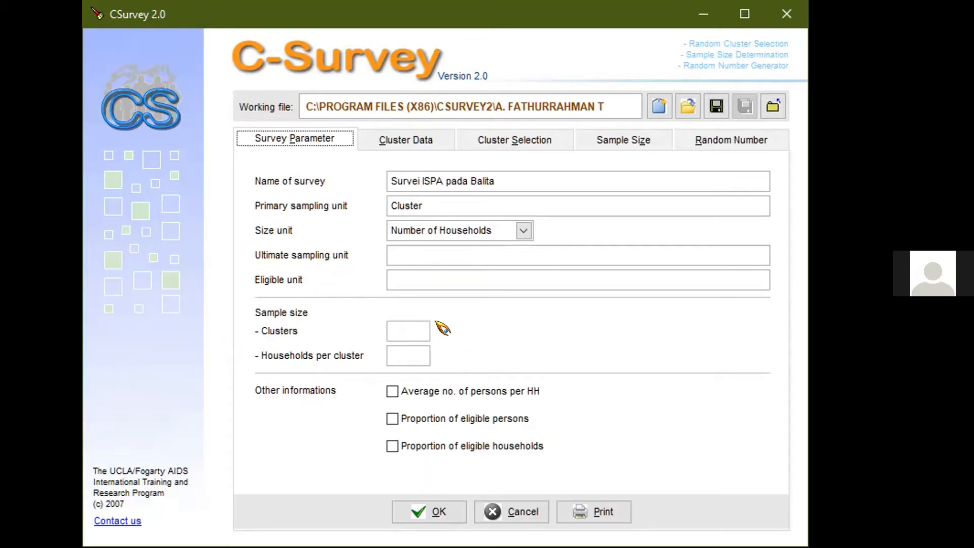
Set the sample size to 30 clusters with 8 households per cluster and save the survey parameters
click(404, 320)
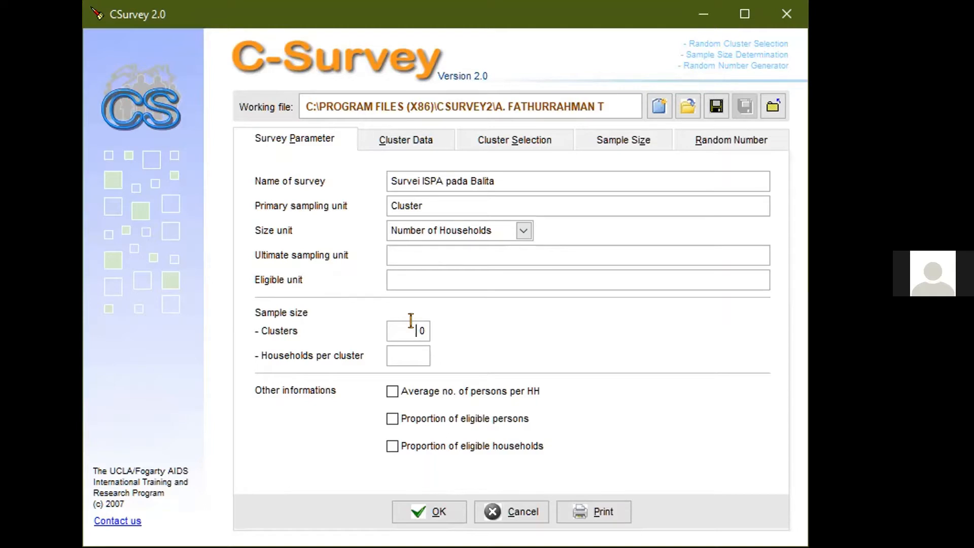
drag(388, 323, 426, 318)
text(30)
drag(388, 349, 431, 348)
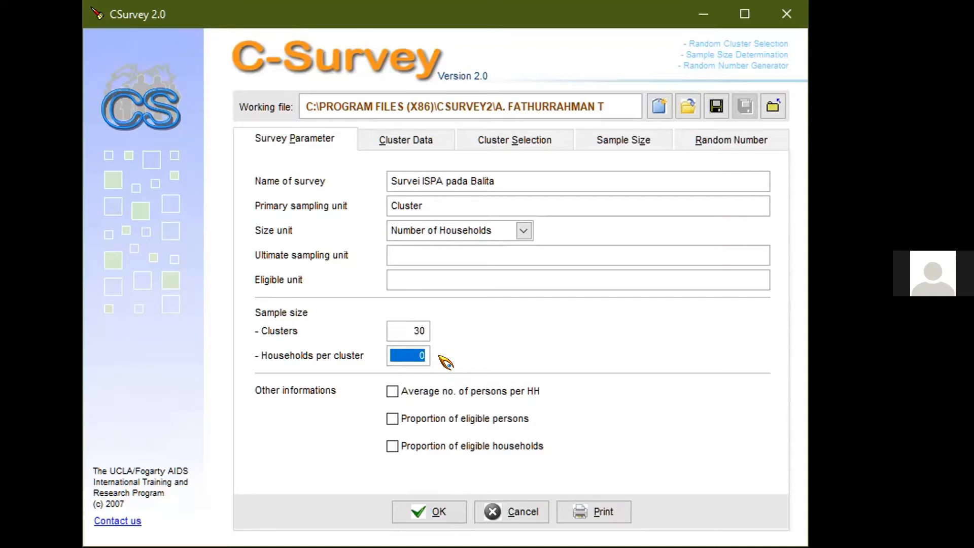
text(8)
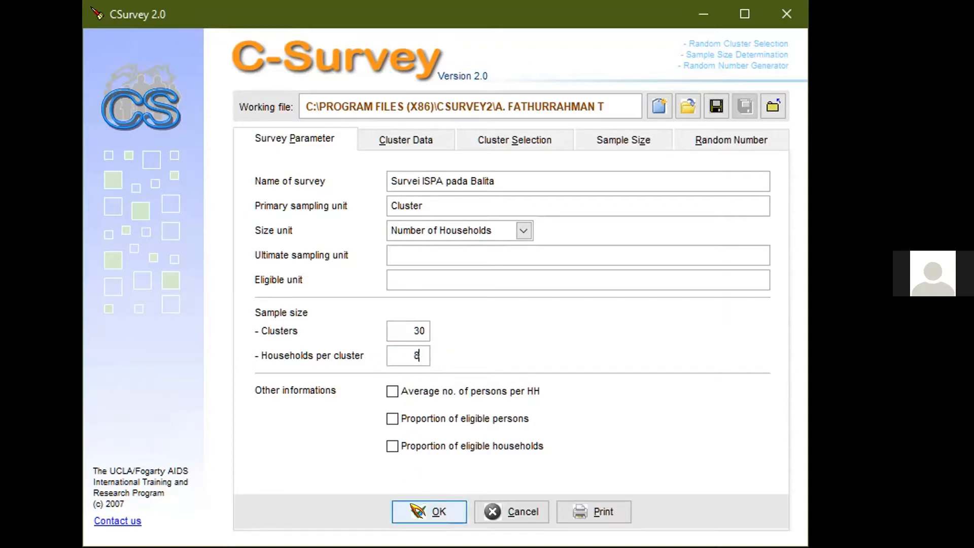
click(432, 507)
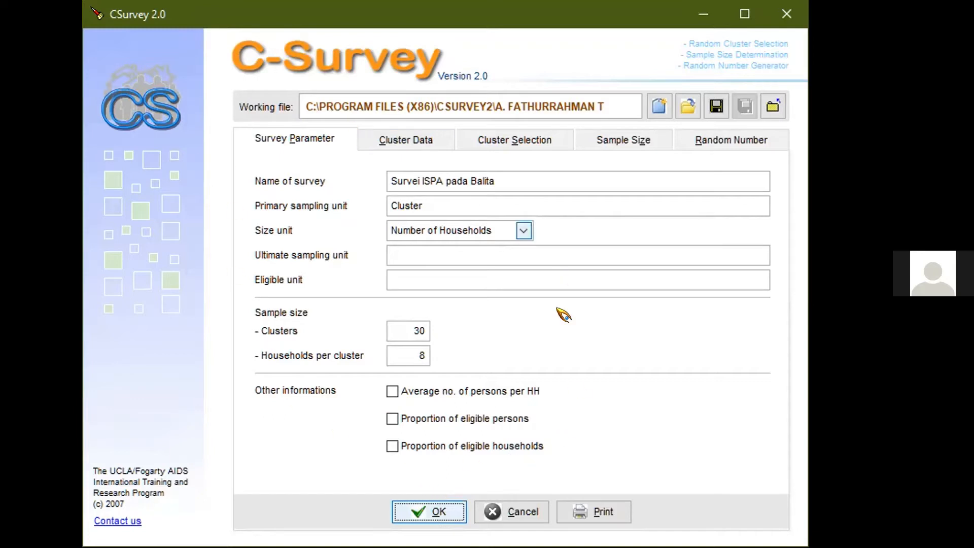
Add the first cluster data record, Ogan Komering Ulu, with a size of 131
click(399, 151)
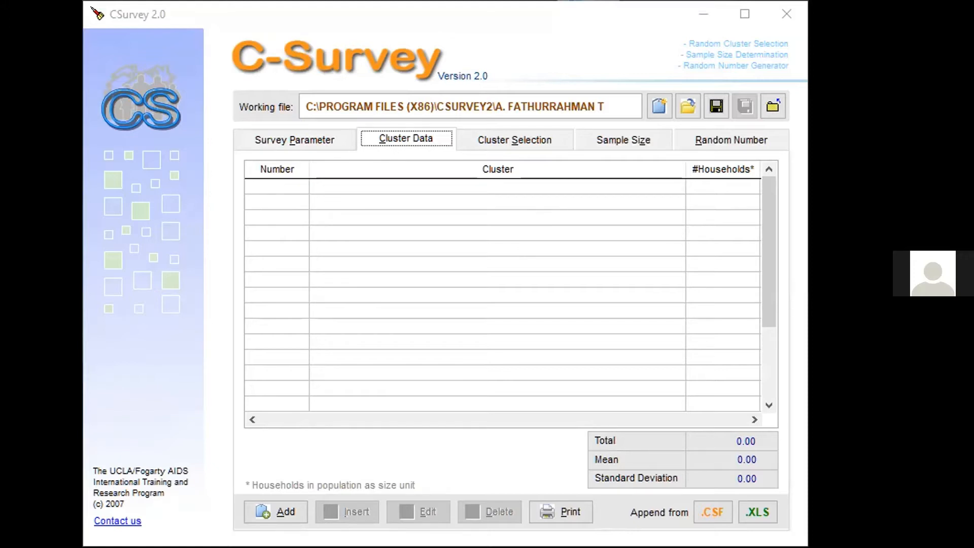
click(279, 513)
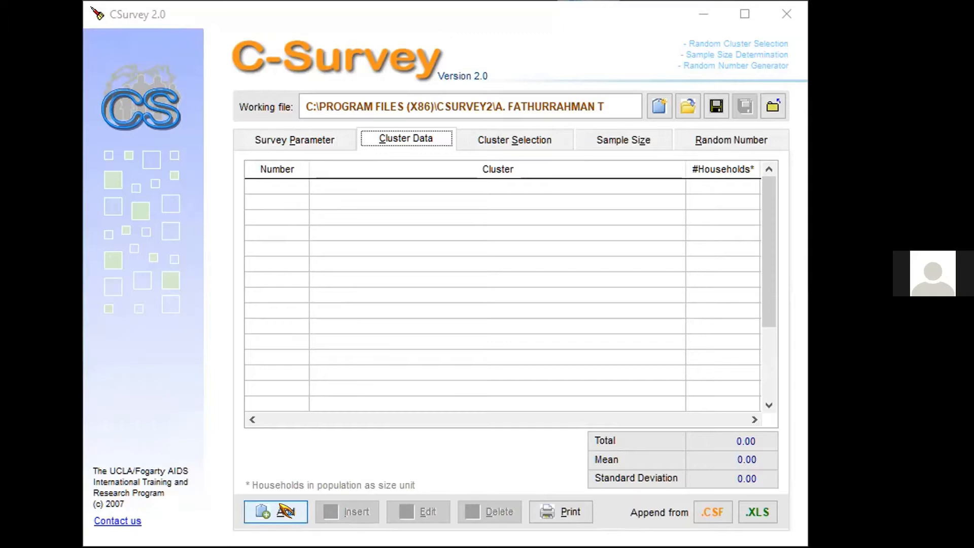
click(265, 509)
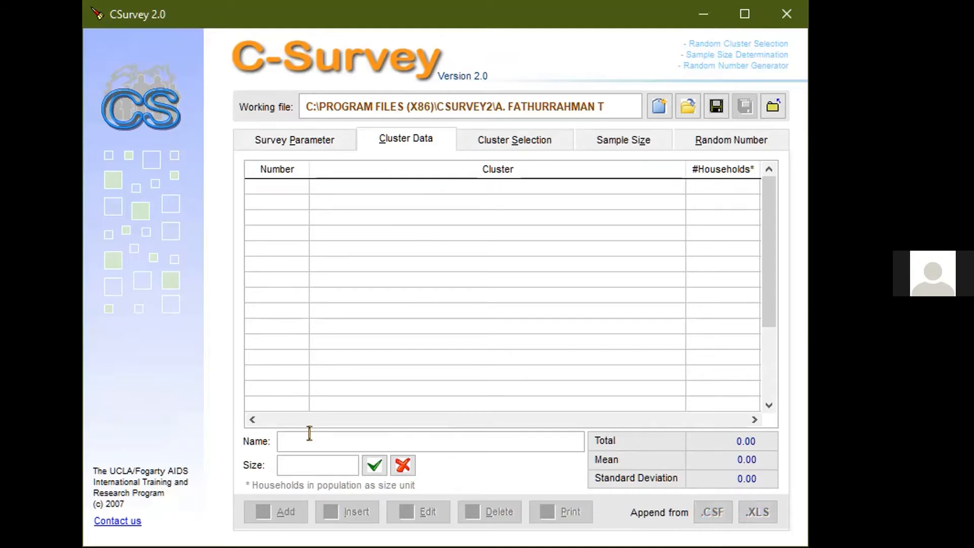
text(Ogan Komering Ulu)
click(325, 464)
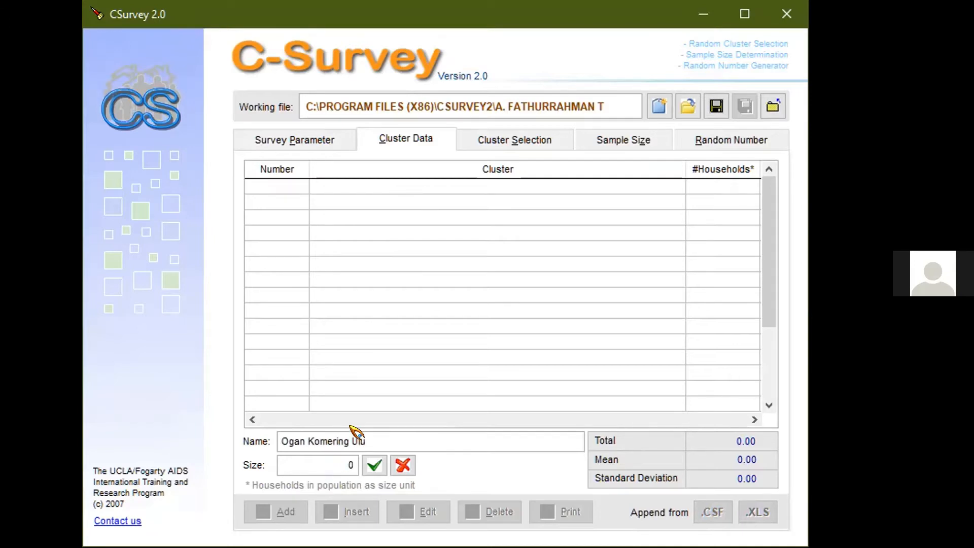
text(131)
click(378, 465)
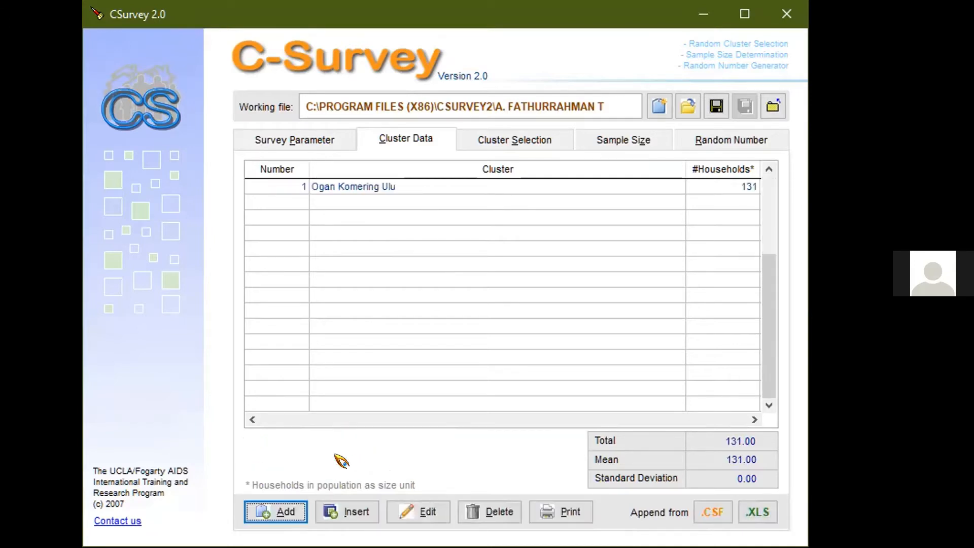
Start a second cluster record and enter Ogan Komering Ilir as its name
click(274, 511)
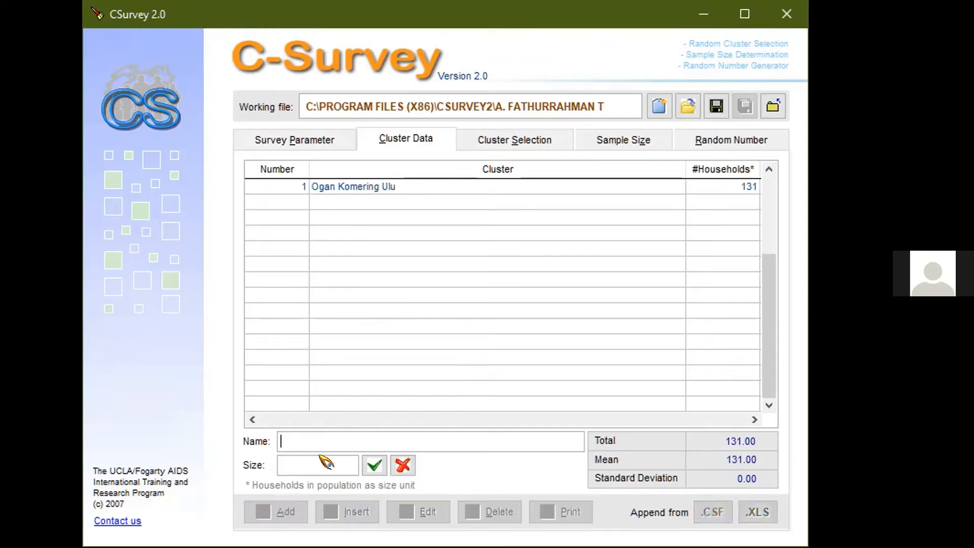
text(Ogan Komerin)
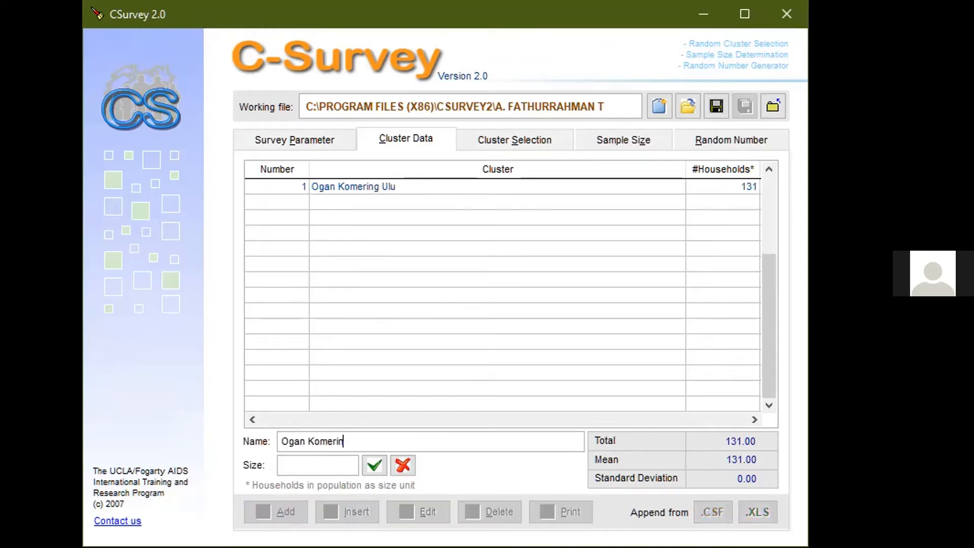
text(g Il)
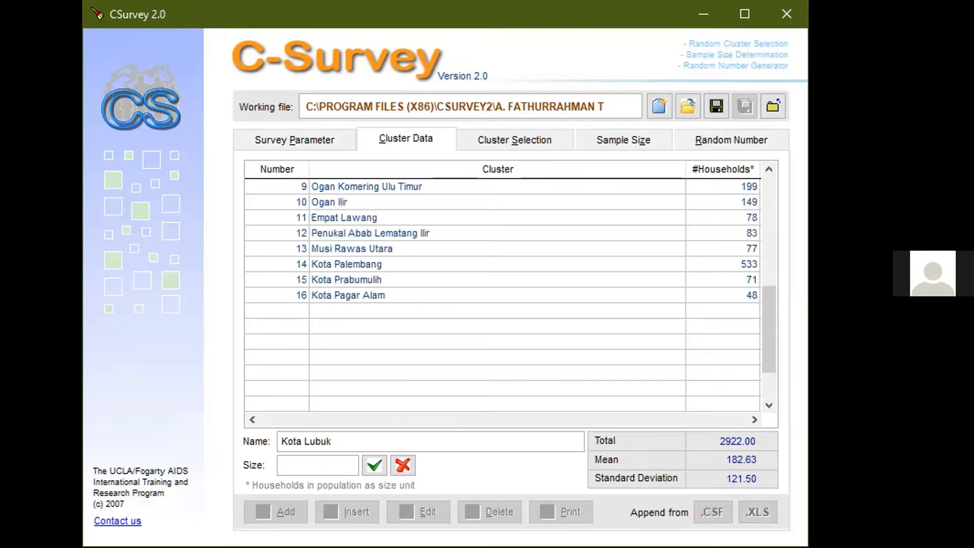
Complete the name Kota Lubuklinggau for the current cluster record, set its size to 79 and save it
text(linggau)
key(Tab)
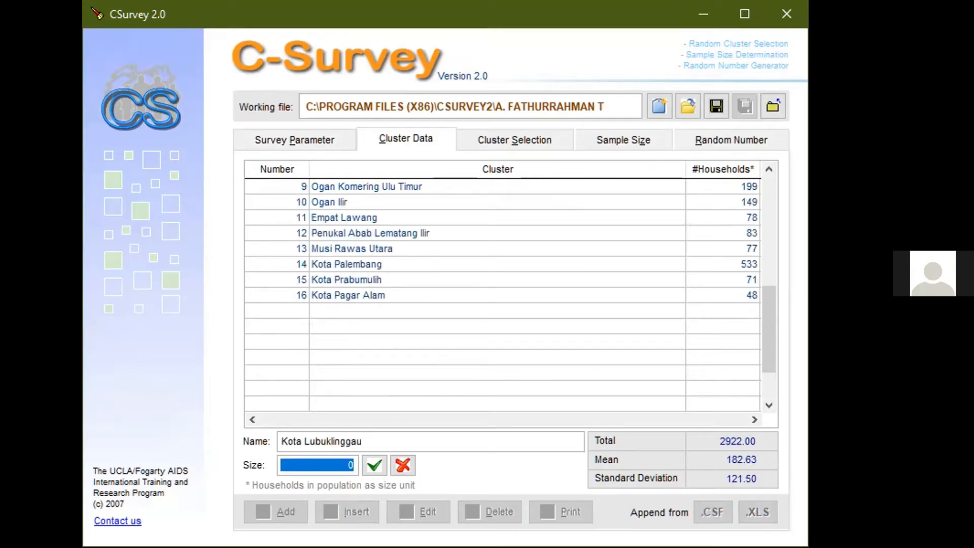
text(79)
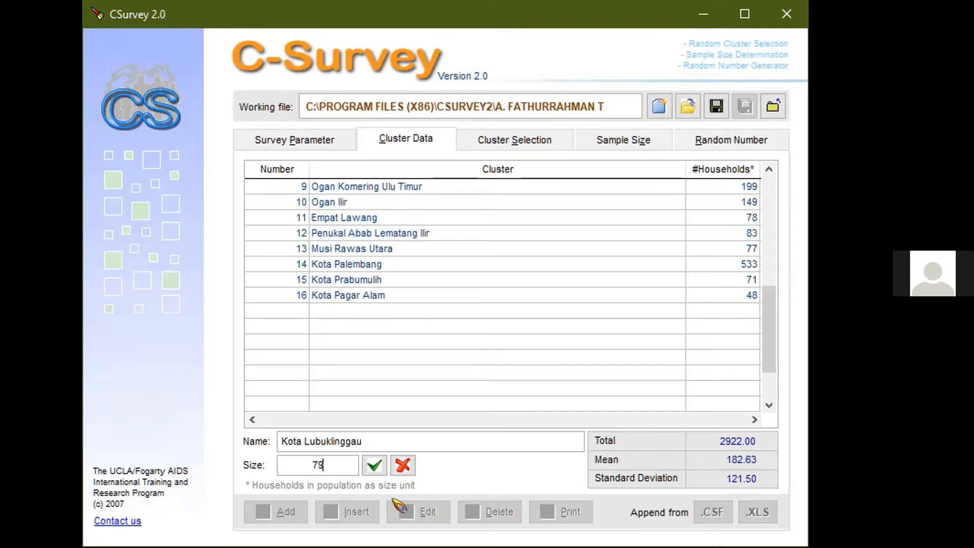
click(374, 467)
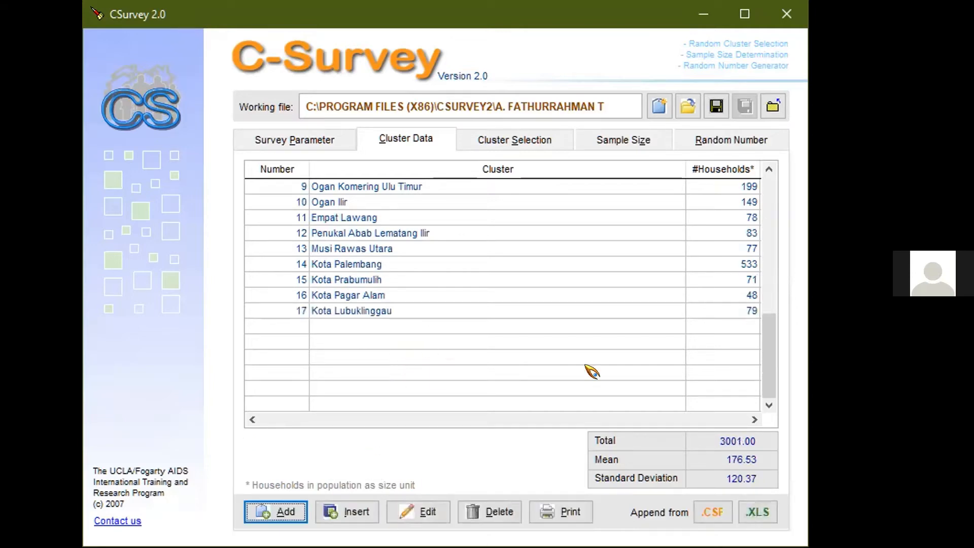
Review the full list of entered clusters and run the PPS-WR cluster selection on it
drag(769, 346, 779, 226)
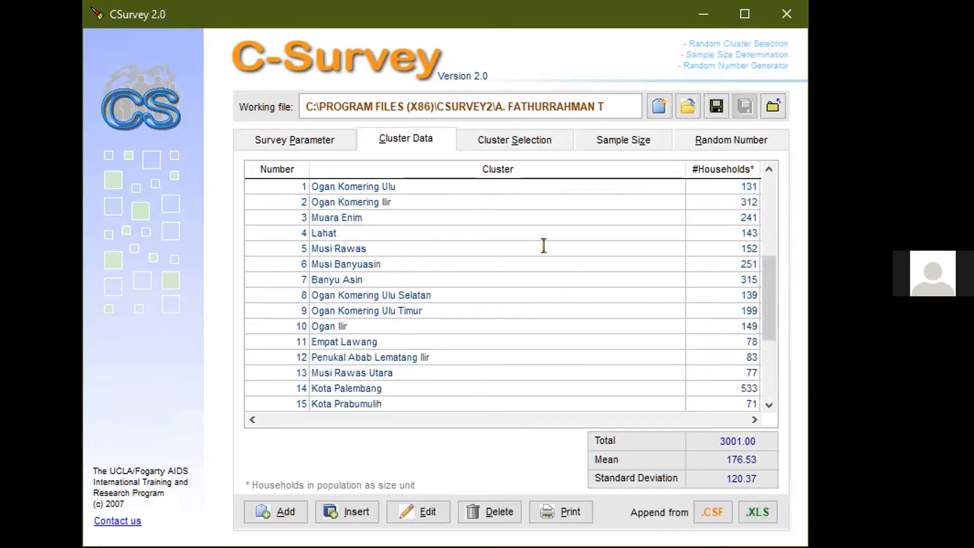
scroll(544, 244, down, 4)
drag(776, 344, 771, 260)
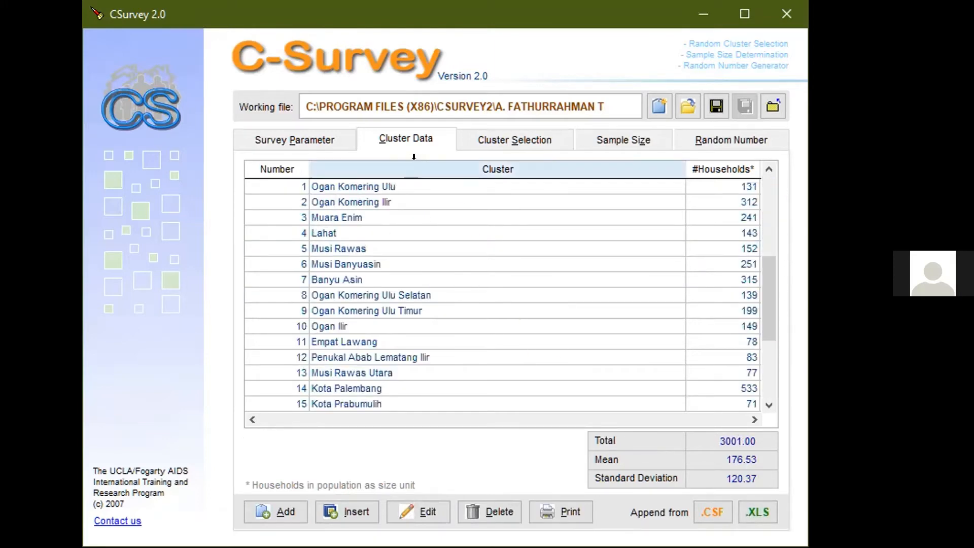
click(486, 144)
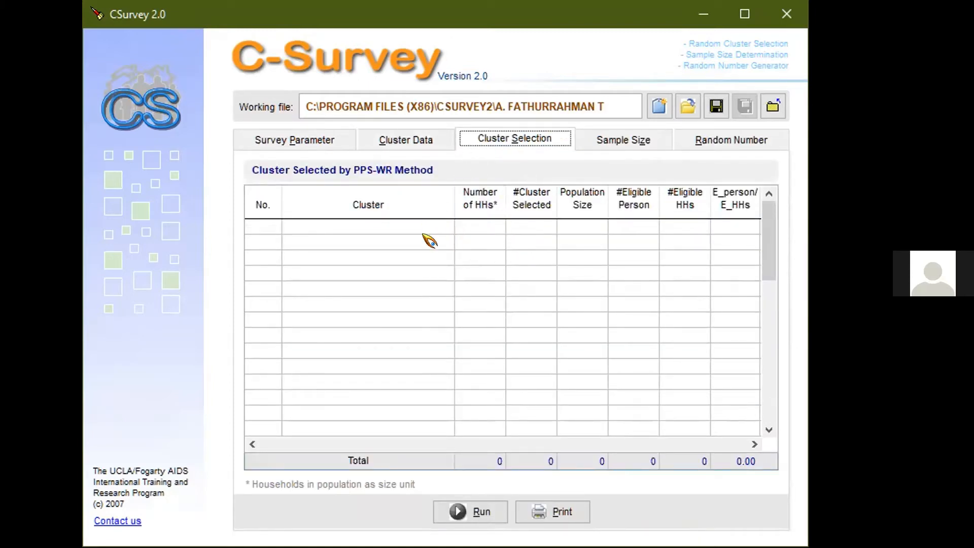
click(481, 508)
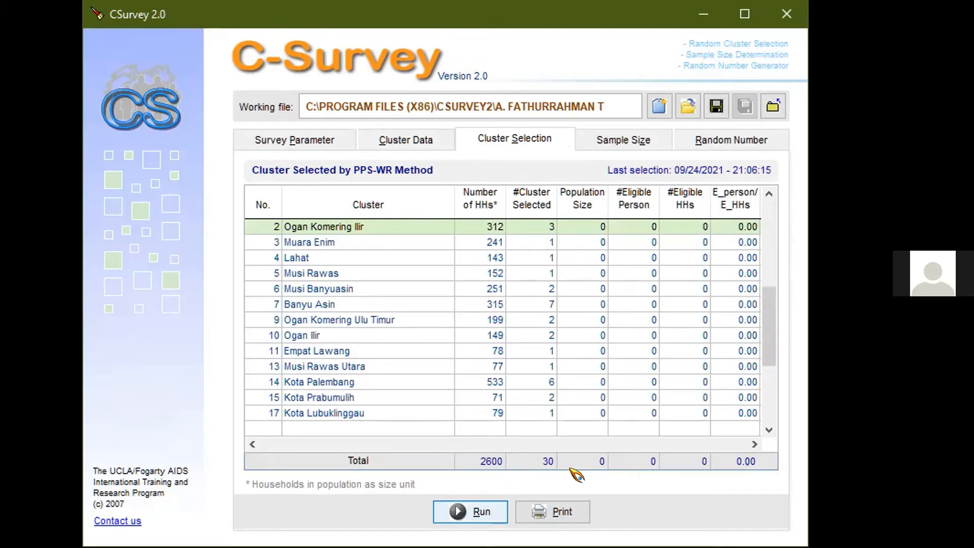
click(541, 459)
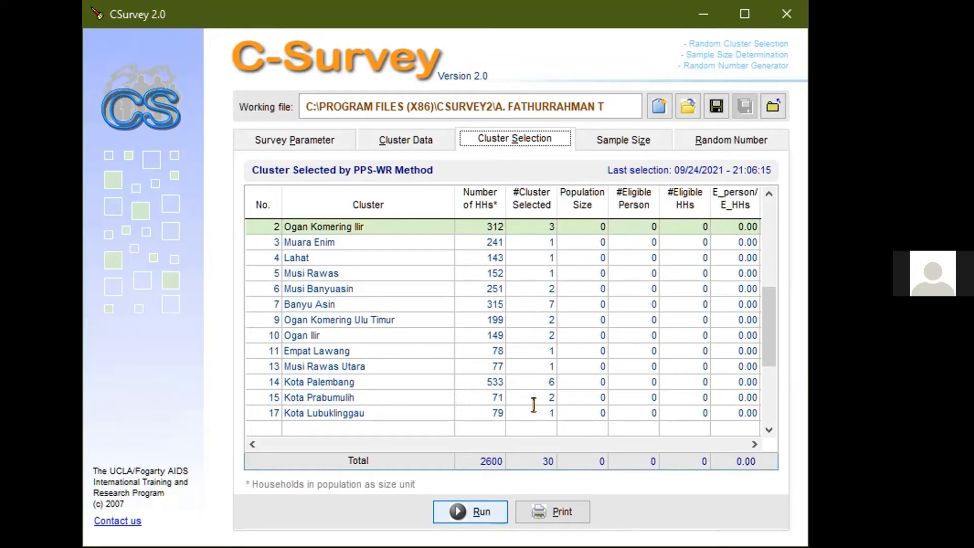
Set up a sample size calculation for parameter estimation with the purpose of testing the proposed sample size
click(604, 141)
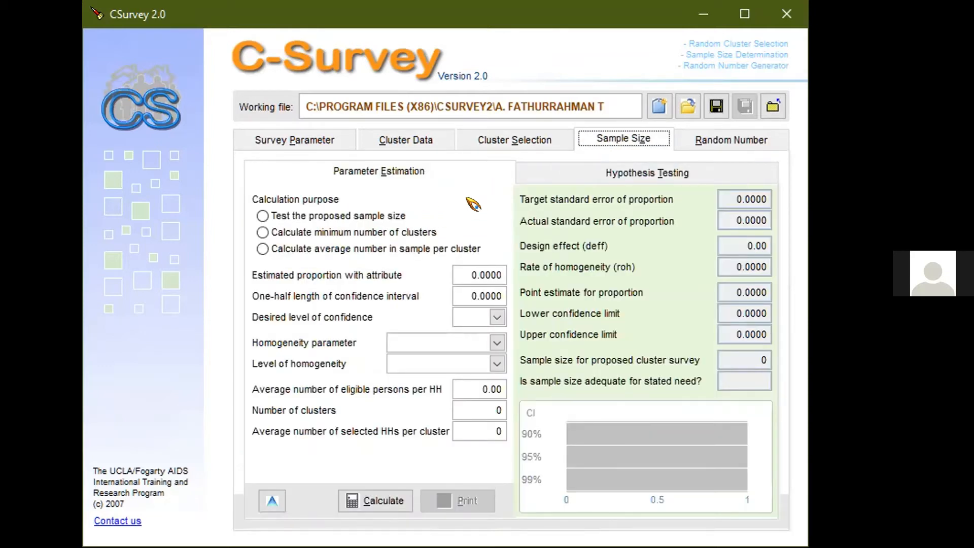
click(533, 173)
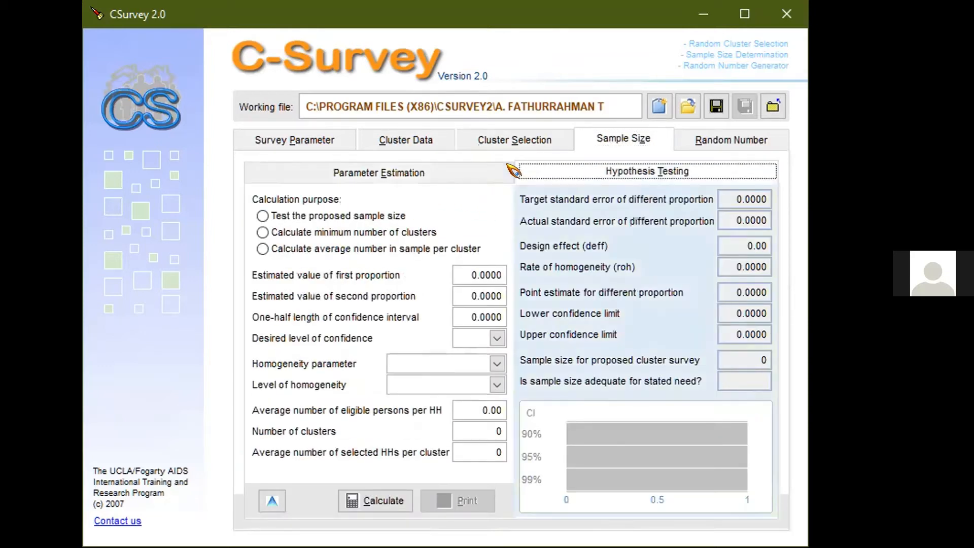
click(495, 172)
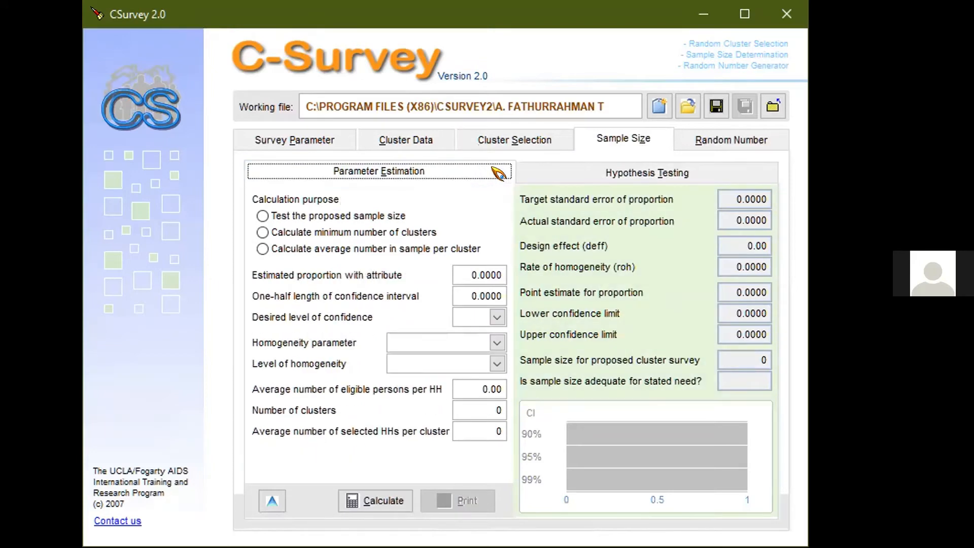
click(547, 181)
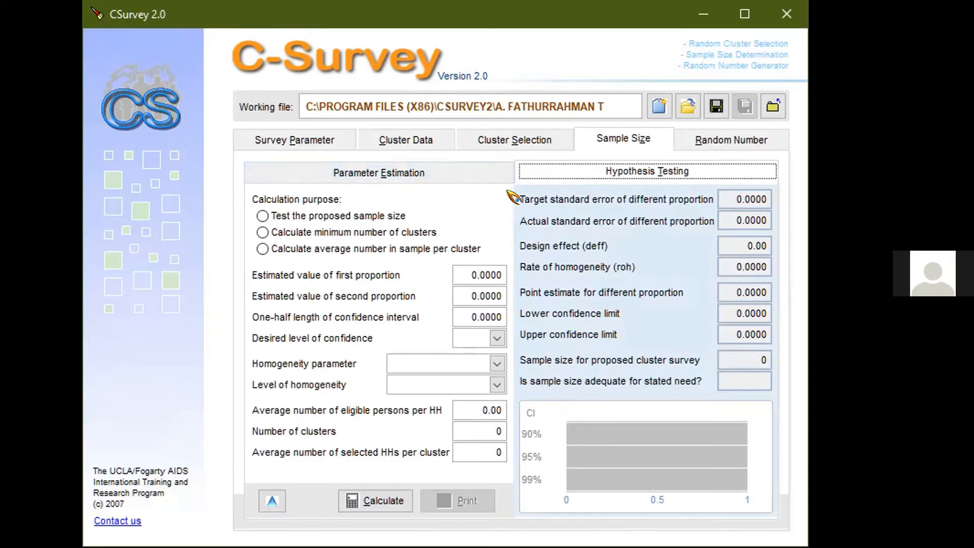
click(440, 171)
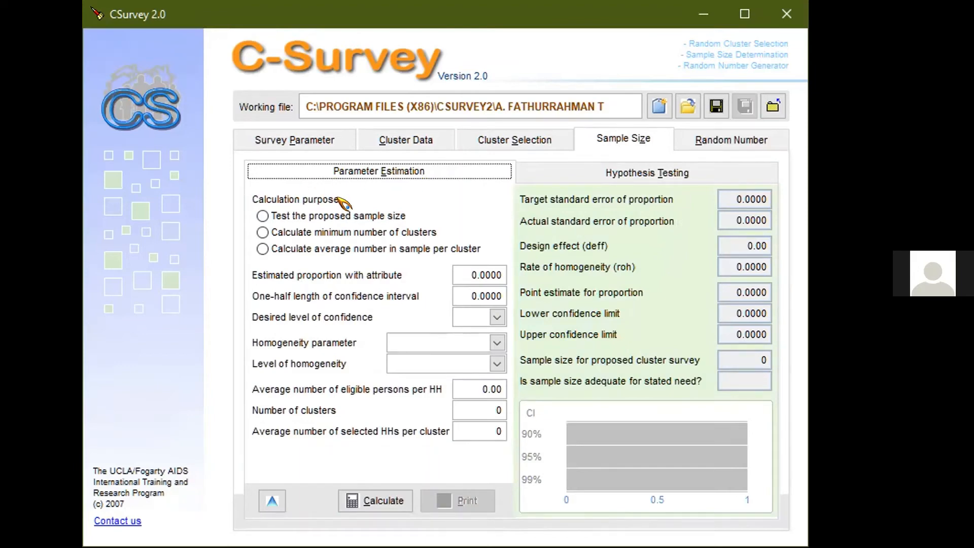
click(262, 217)
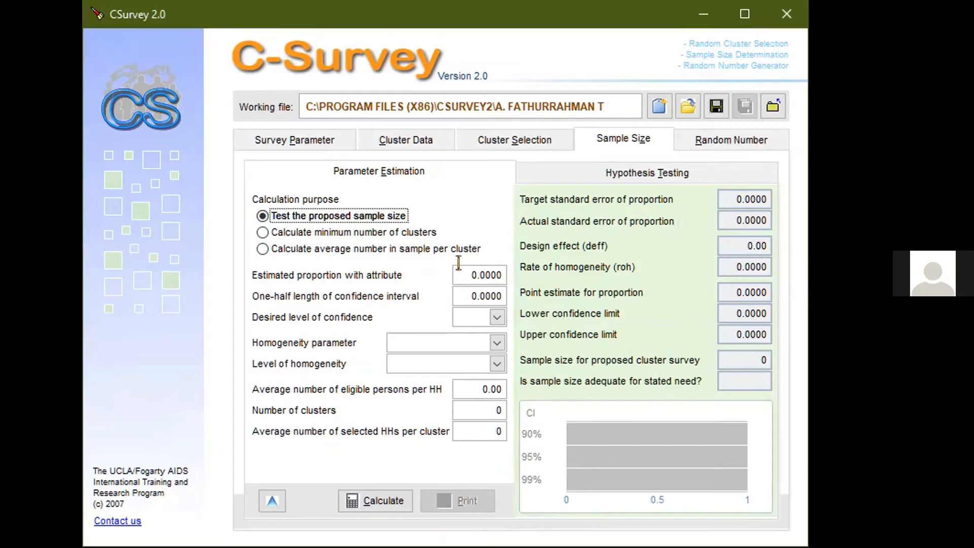
Set the estimated proportion with attribute to 0.744 and the one-half length of the confidence interval to 0.05
click(489, 273)
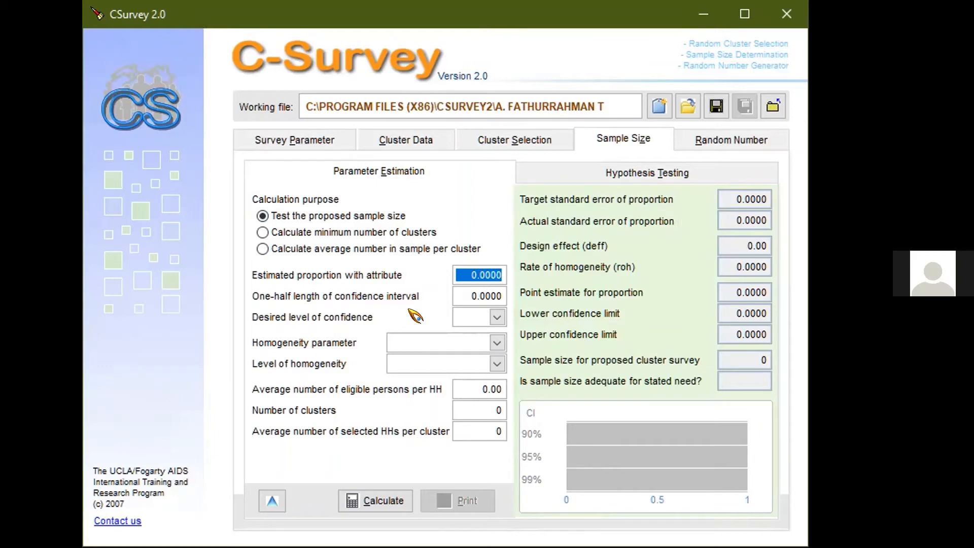
text(0)
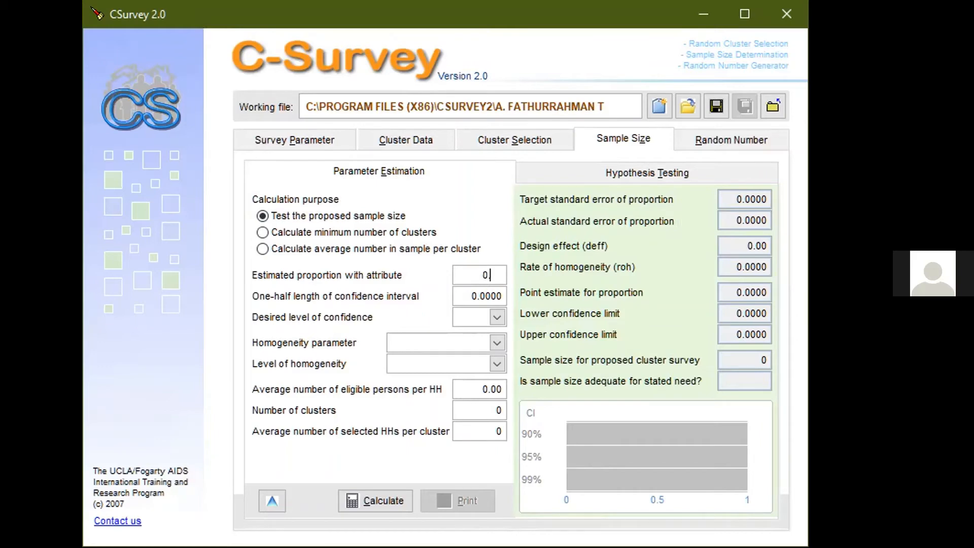
text(.744)
click(460, 293)
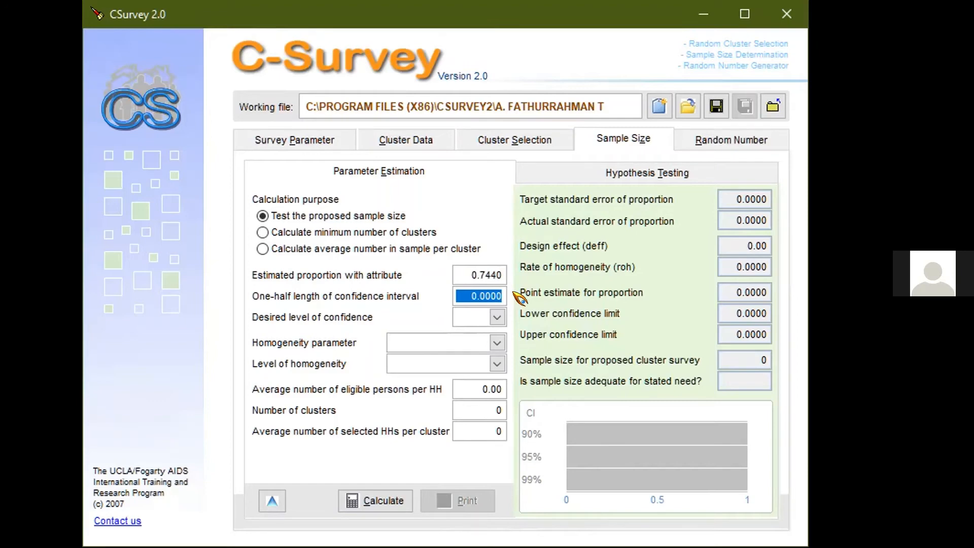
text(0.05)
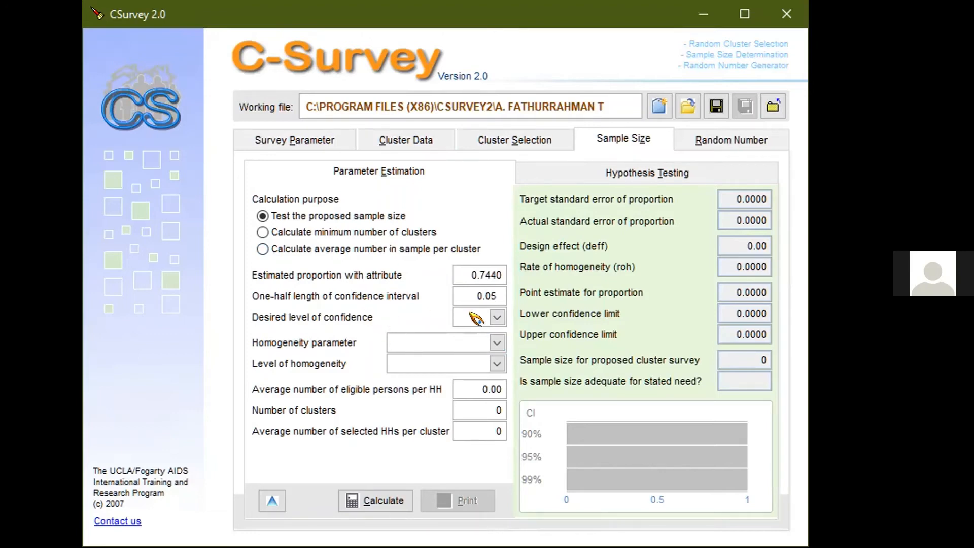
Set the desired level of confidence to 95%, the homogeneity parameter to Design Effect and the level of homogeneity to Low
click(498, 318)
click(465, 349)
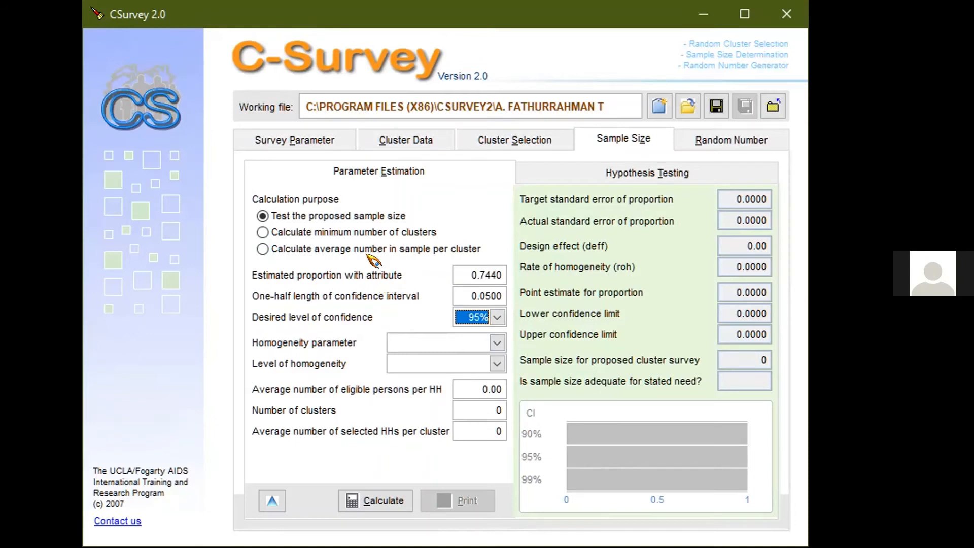
click(495, 343)
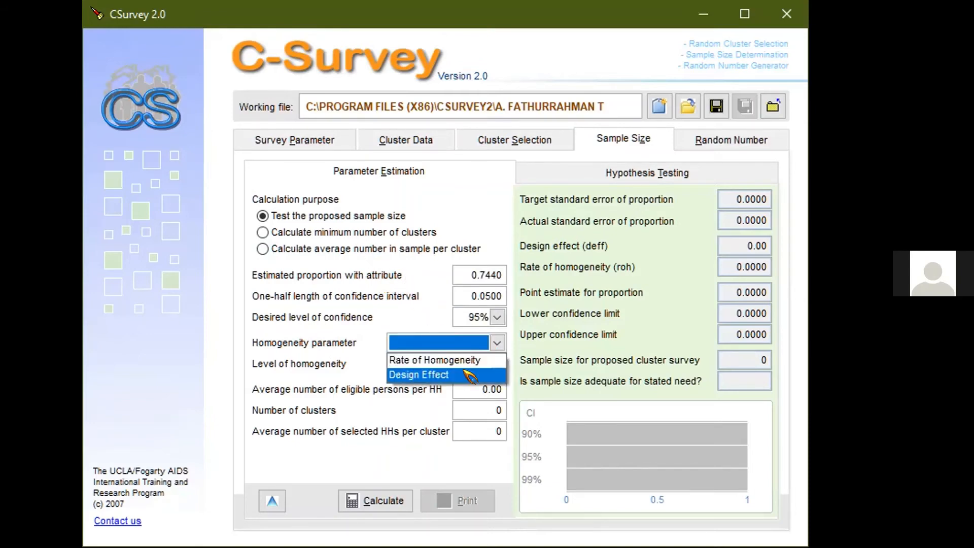
click(469, 375)
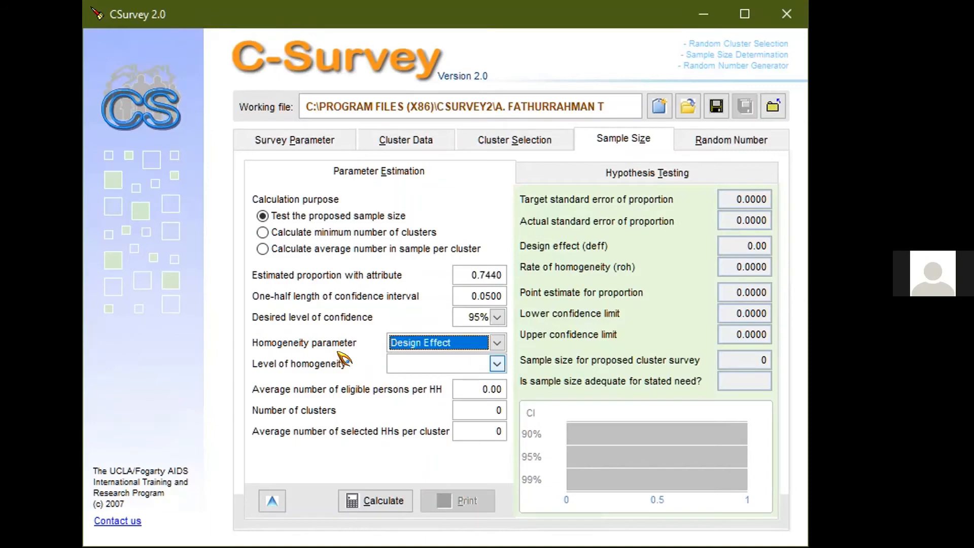
click(431, 364)
click(426, 394)
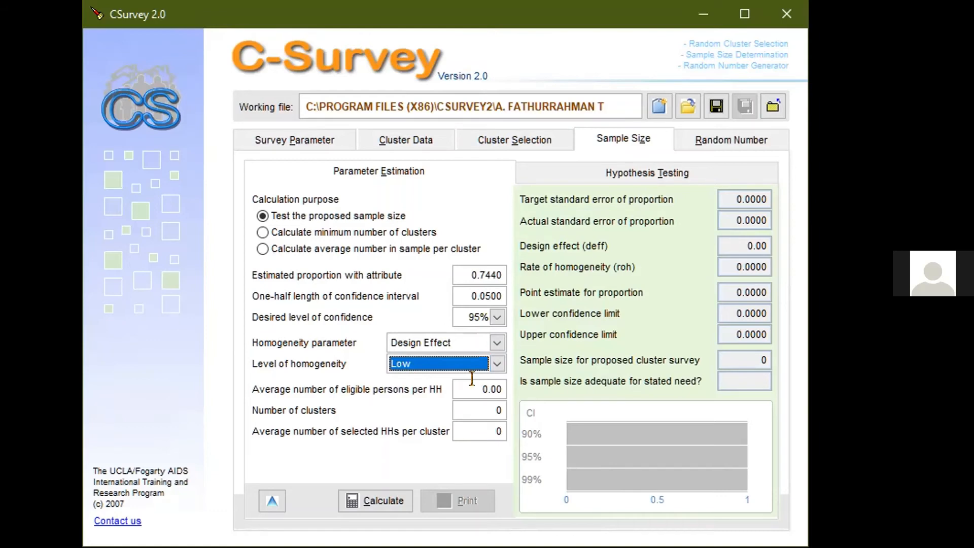
Set the average number of eligible persons per HH to 1 and the number of clusters to 30
click(506, 391)
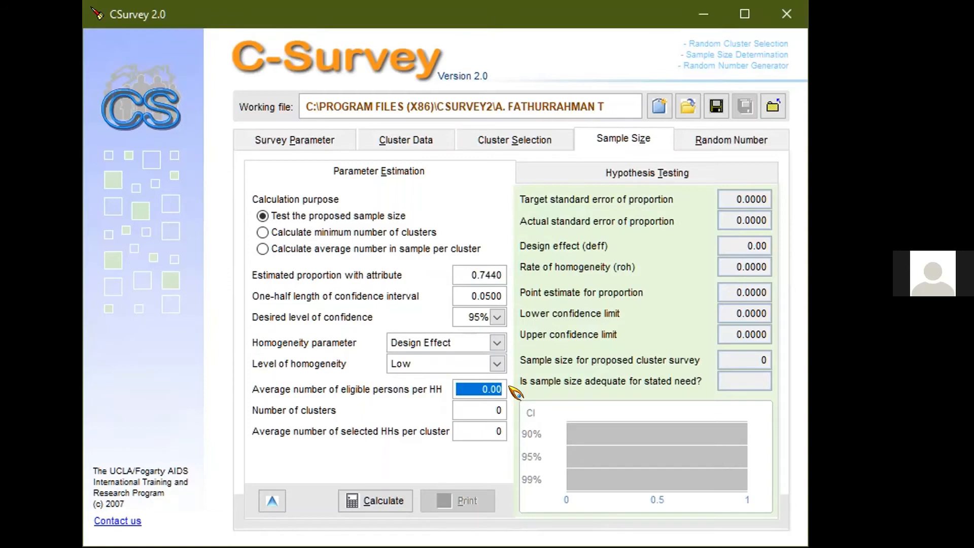
text(1.)
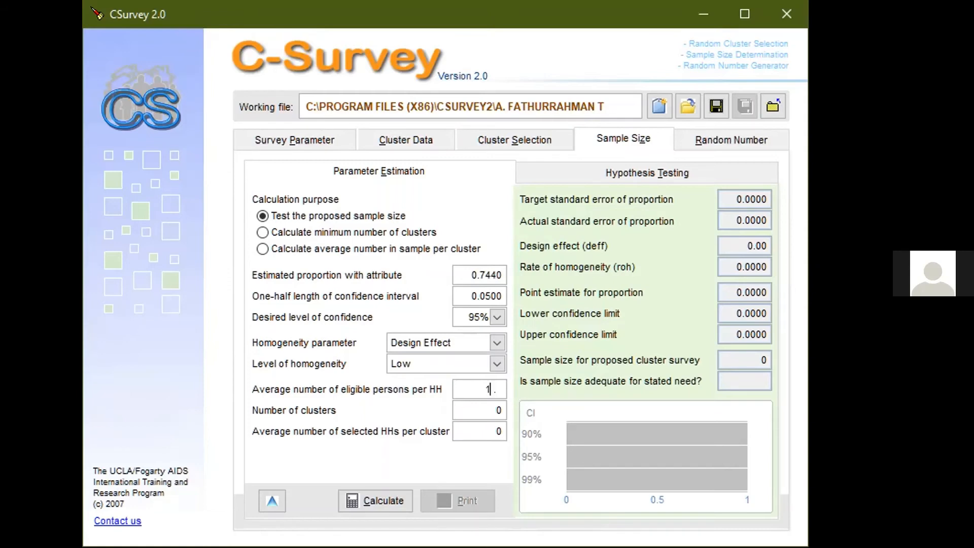
click(463, 404)
text(30)
Set the average number of selected HHs per cluster to 8, checking it against the survey parameters, and calculate the sample size test
click(486, 428)
click(285, 138)
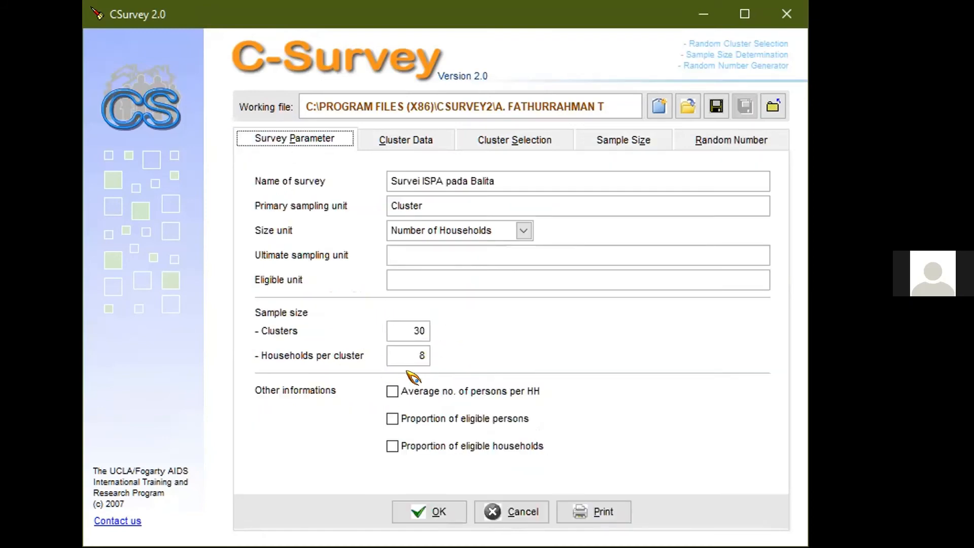
click(601, 146)
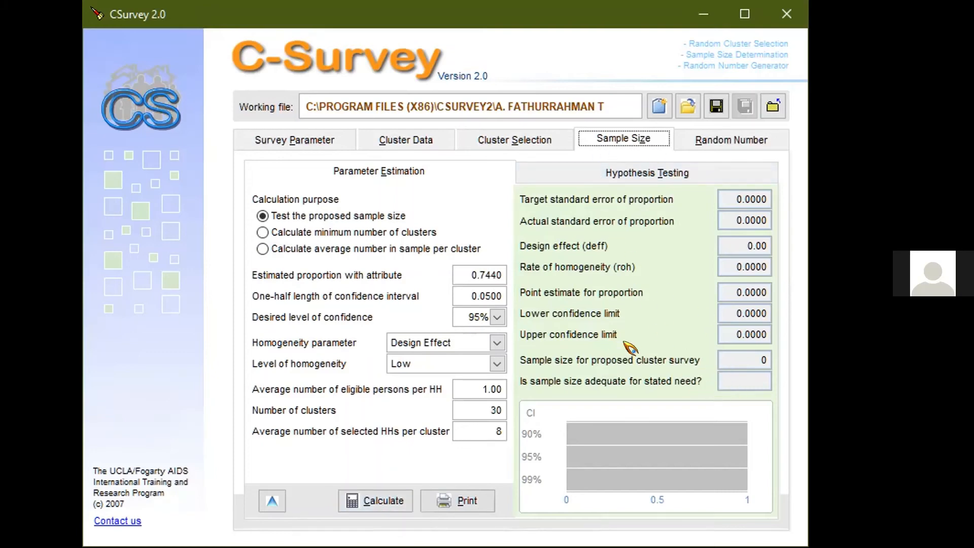
click(372, 502)
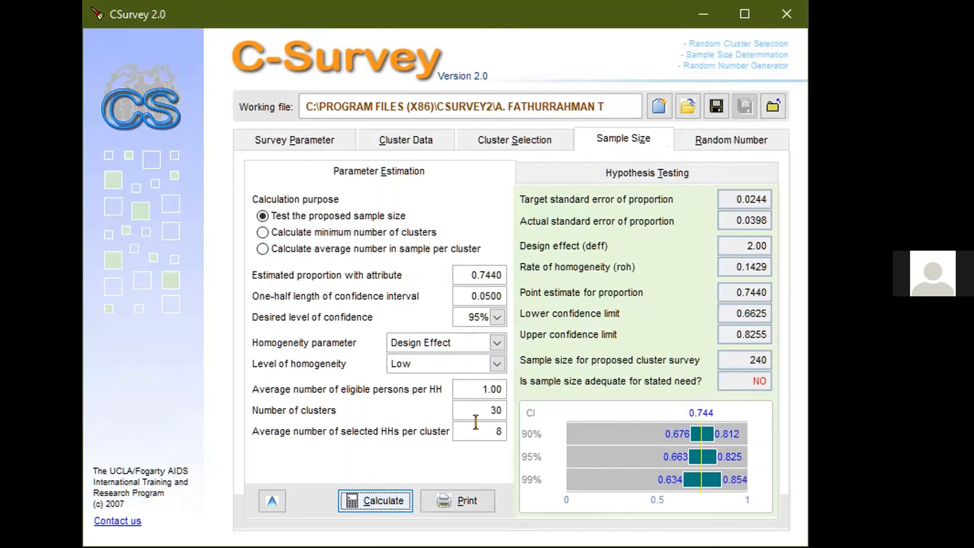
Rerun the sample size test with 9 and with 10 selected HHs per cluster
double_click(490, 432)
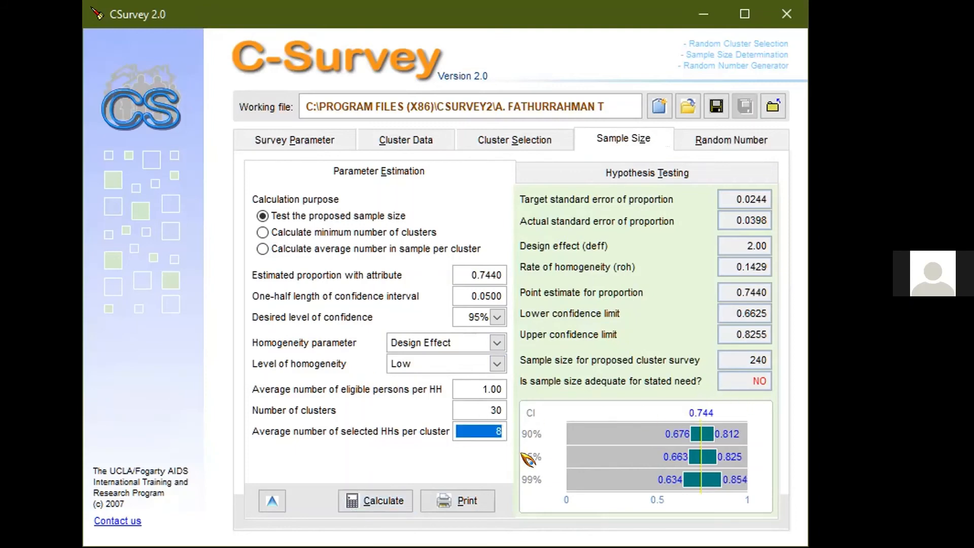
text(9)
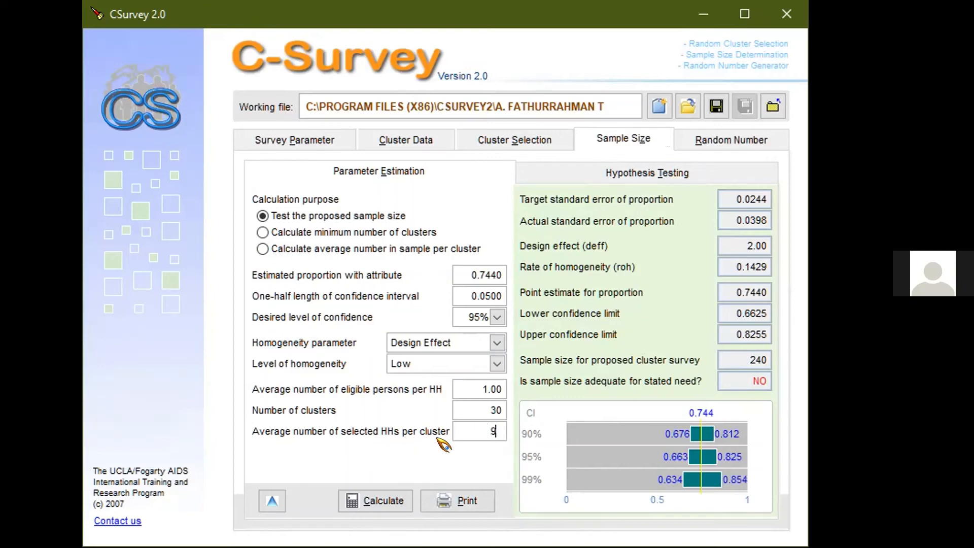
click(352, 503)
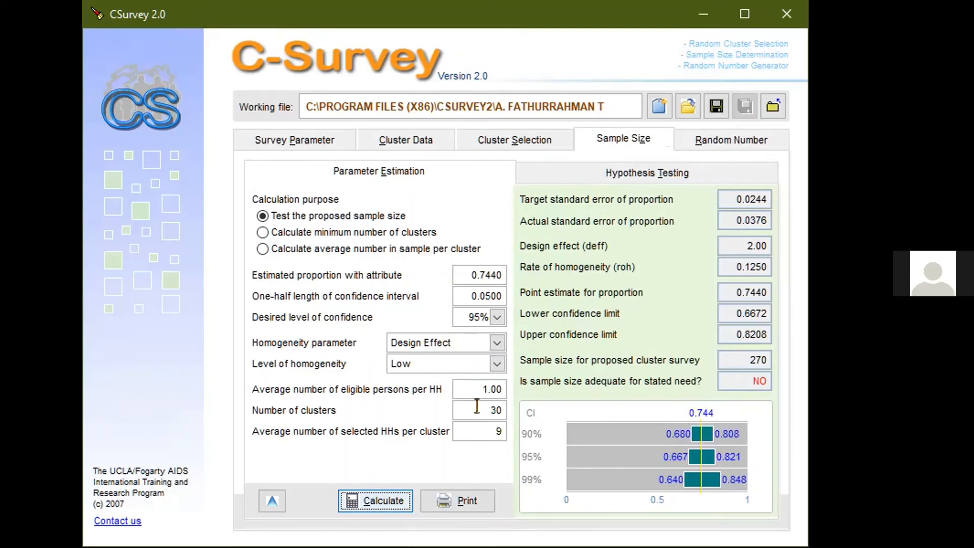
click(477, 426)
text(10)
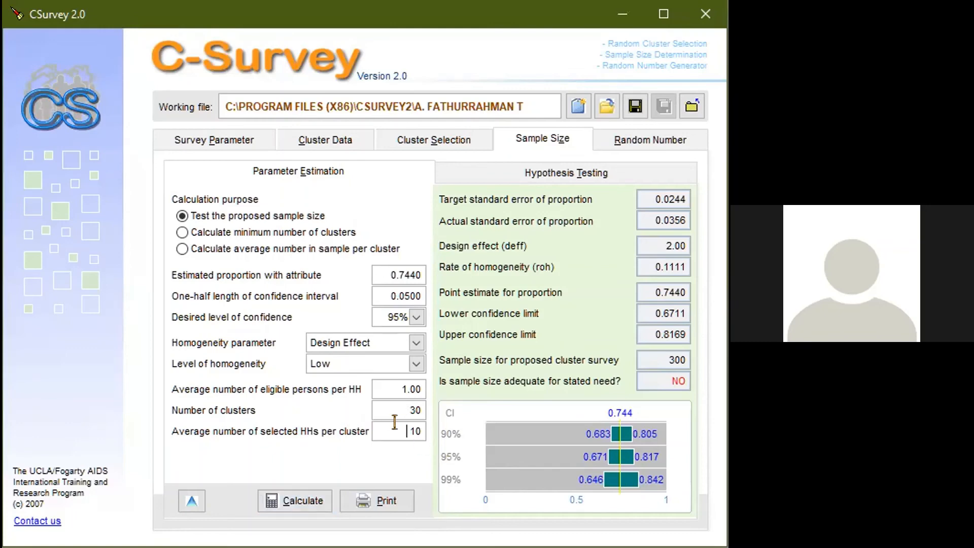
Recalculate the sample size test with 15 and with 20 selected HHs per cluster
drag(395, 423, 432, 435)
text(15)
click(304, 500)
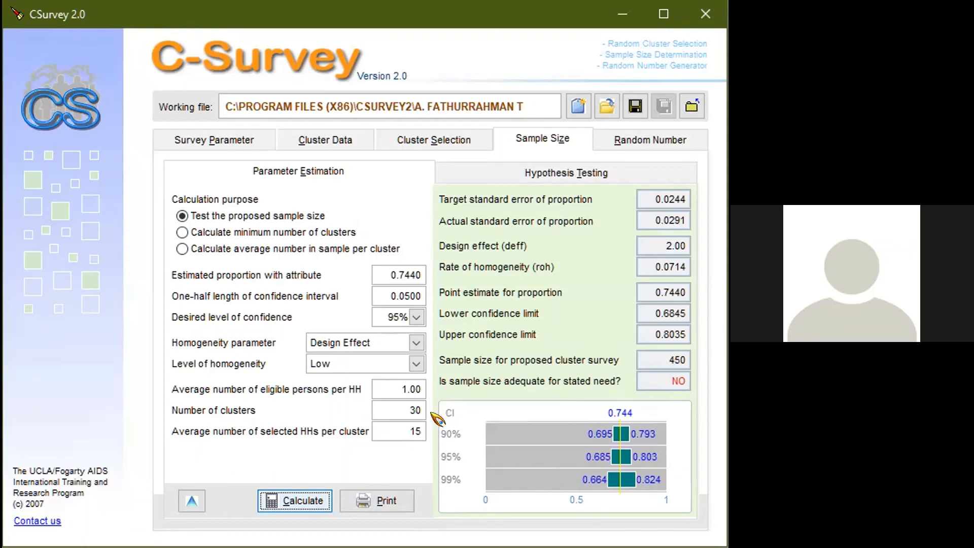
double_click(405, 431)
text(20)
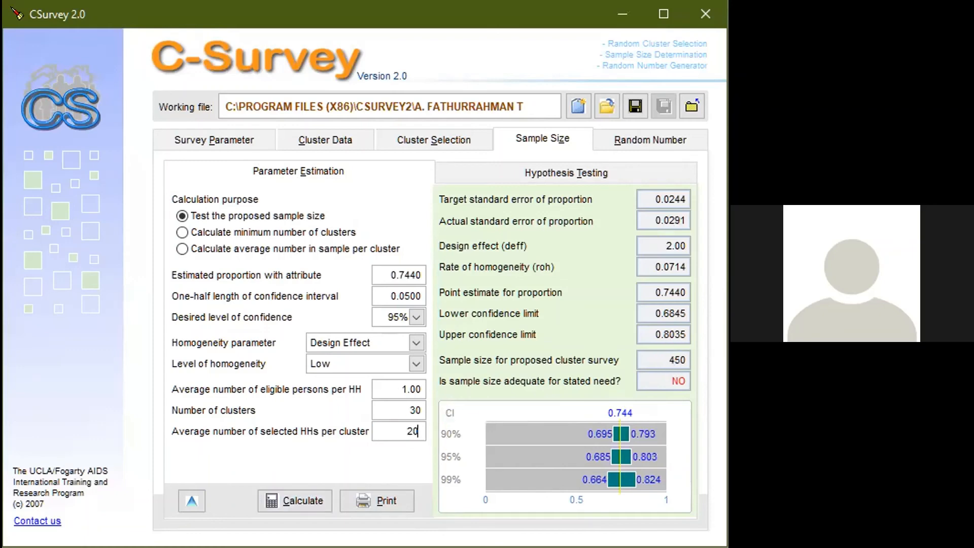
click(300, 501)
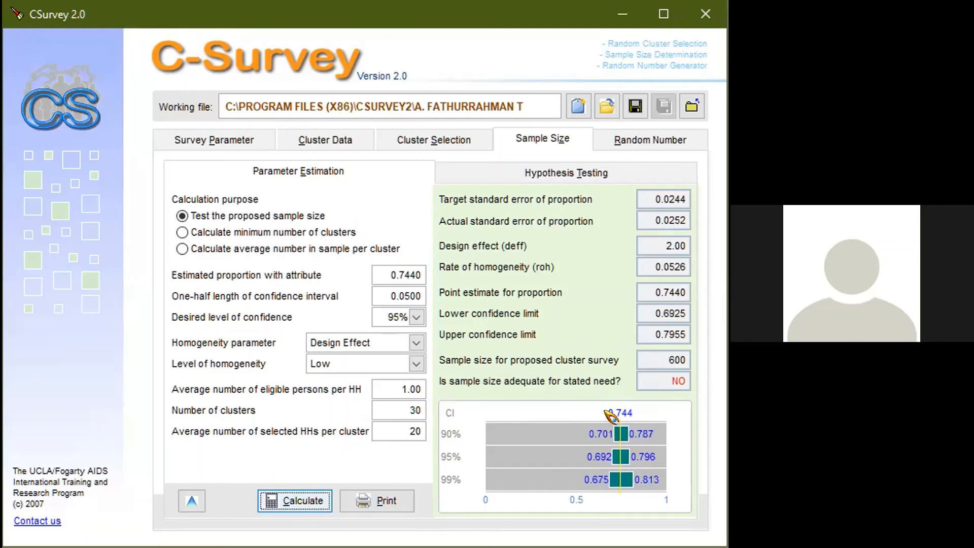
Recalculate the sample size test with 30 and with 25 selected HHs per cluster
double_click(404, 428)
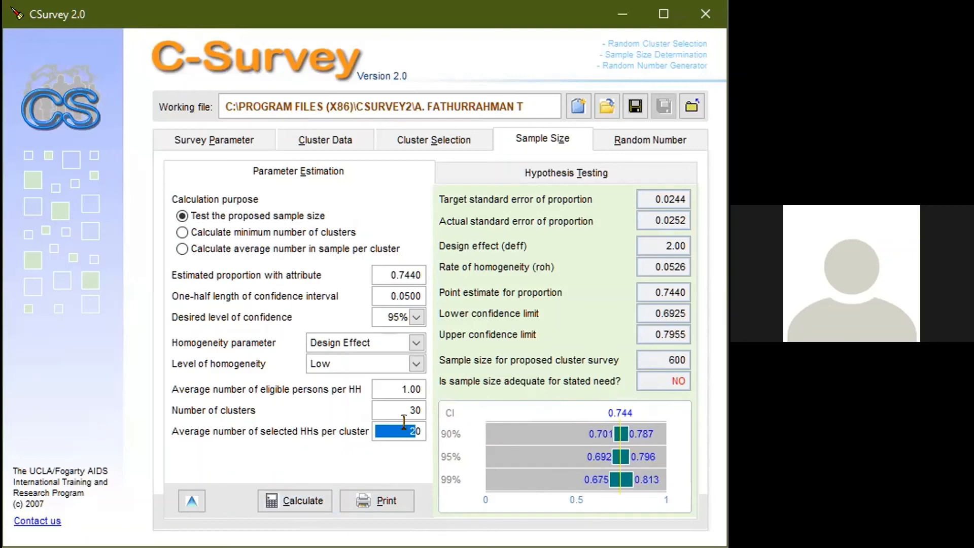
text(30)
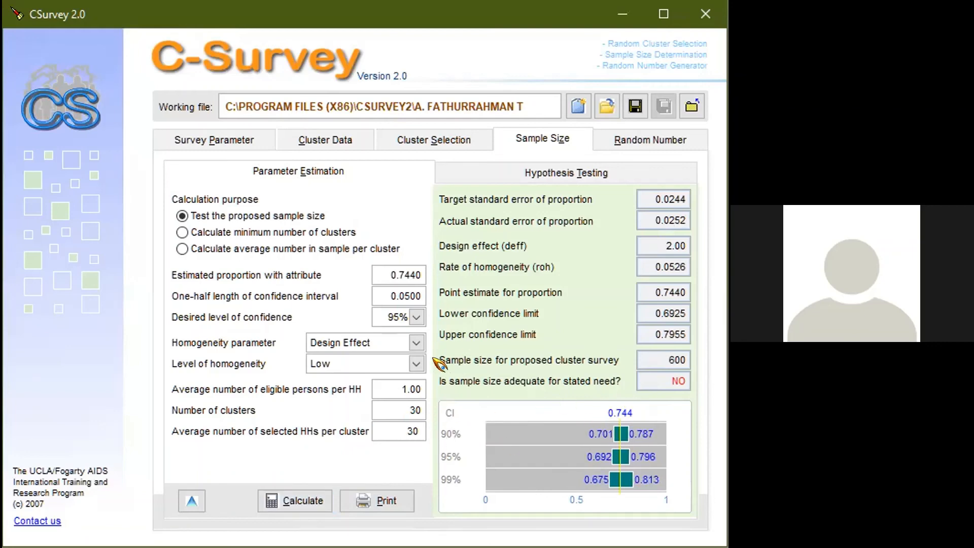
click(300, 500)
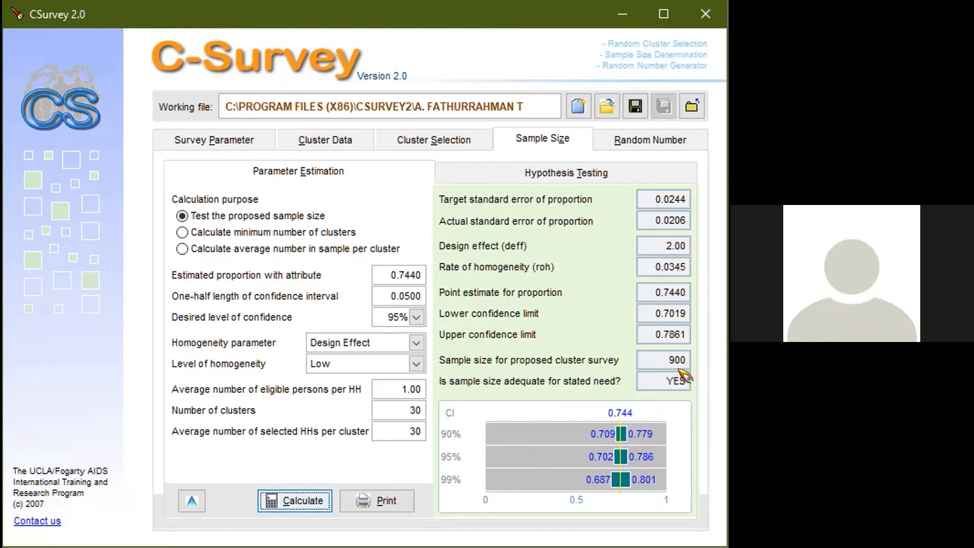
drag(394, 423, 420, 424)
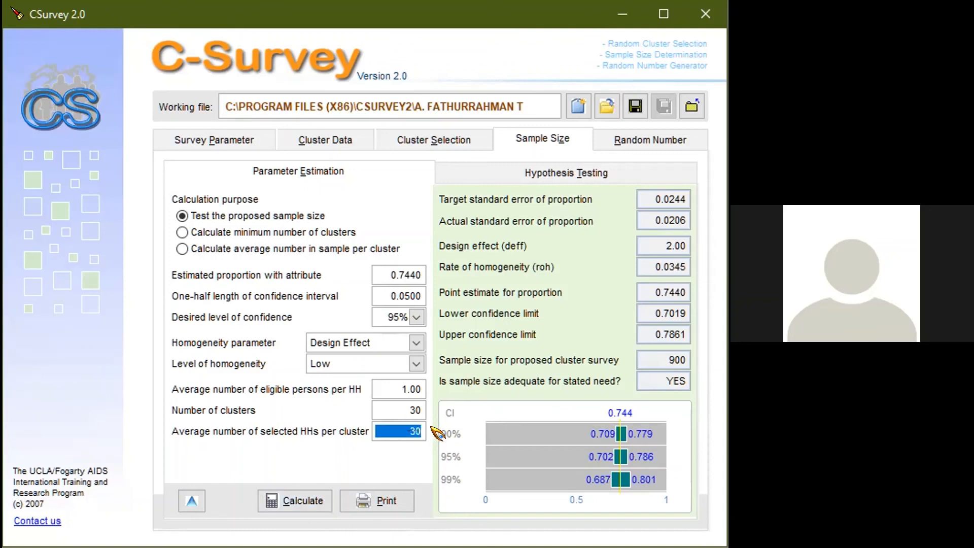
text(25)
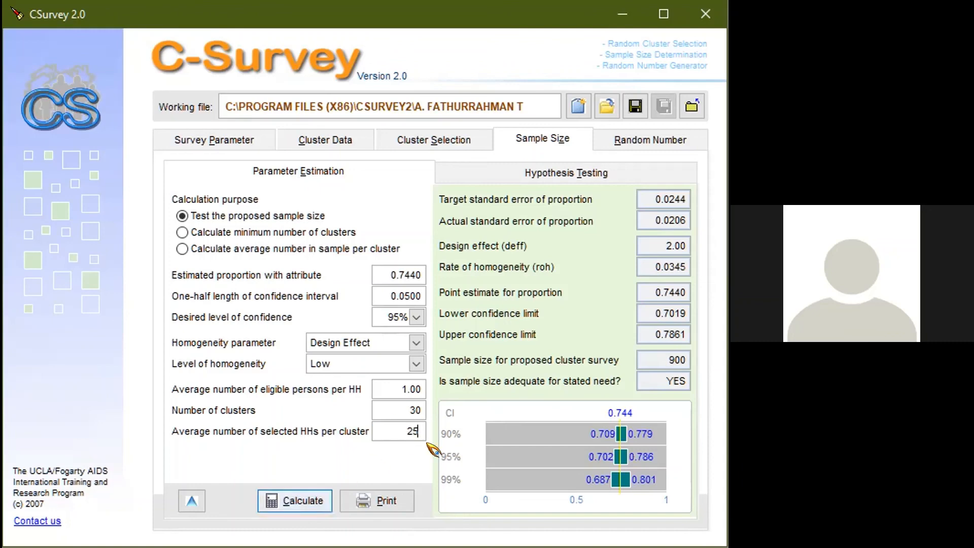
click(291, 502)
Narrow down the minimum by calculating the test with 22 and with 21 selected HHs per cluster
double_click(411, 426)
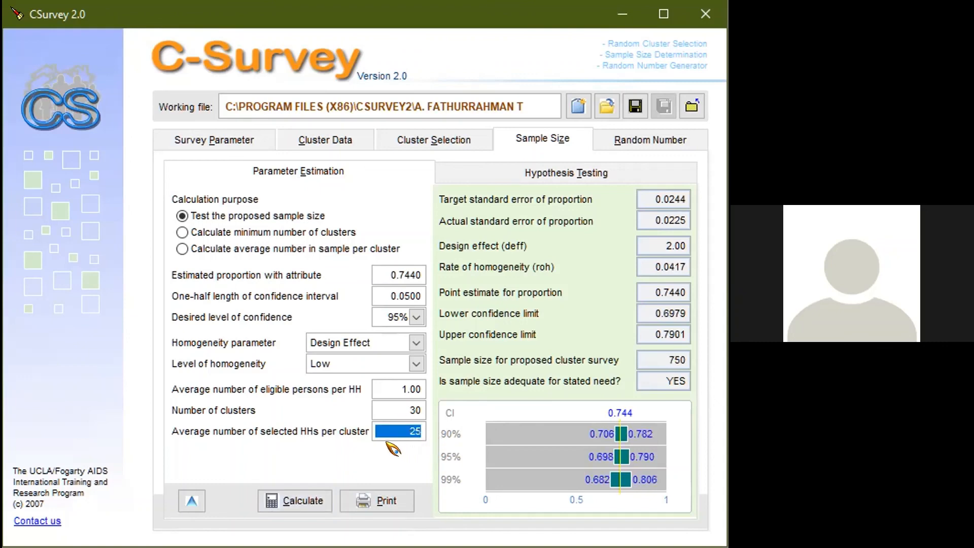
text(2)
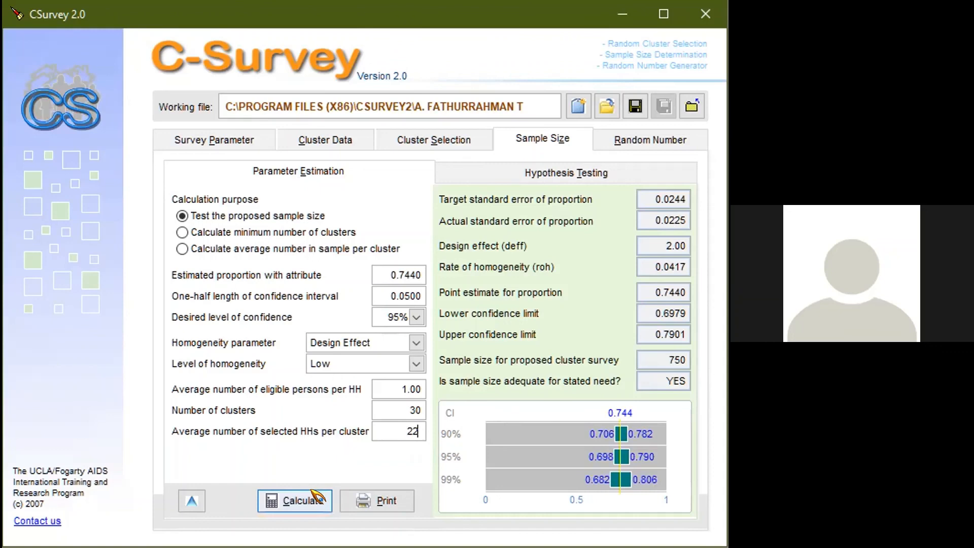
click(316, 496)
click(406, 431)
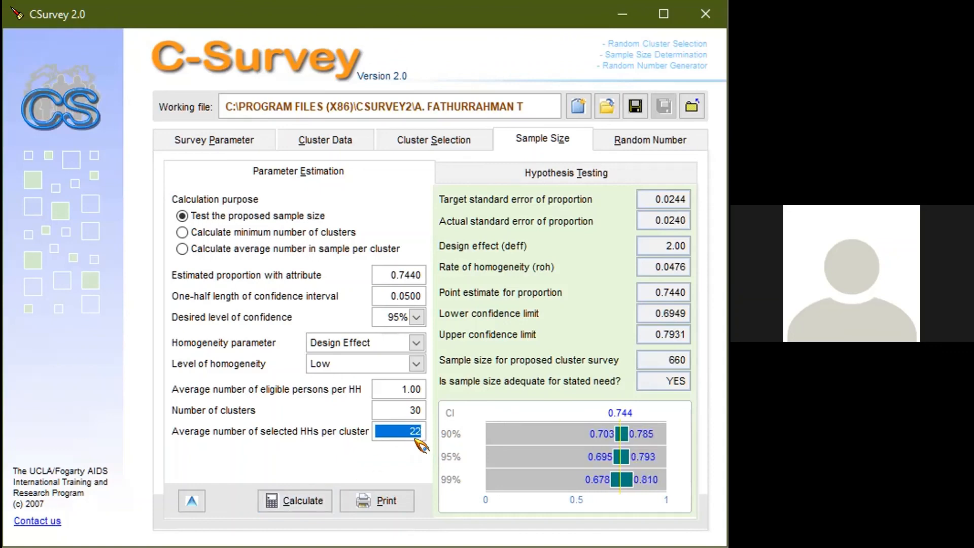
text(21)
click(297, 500)
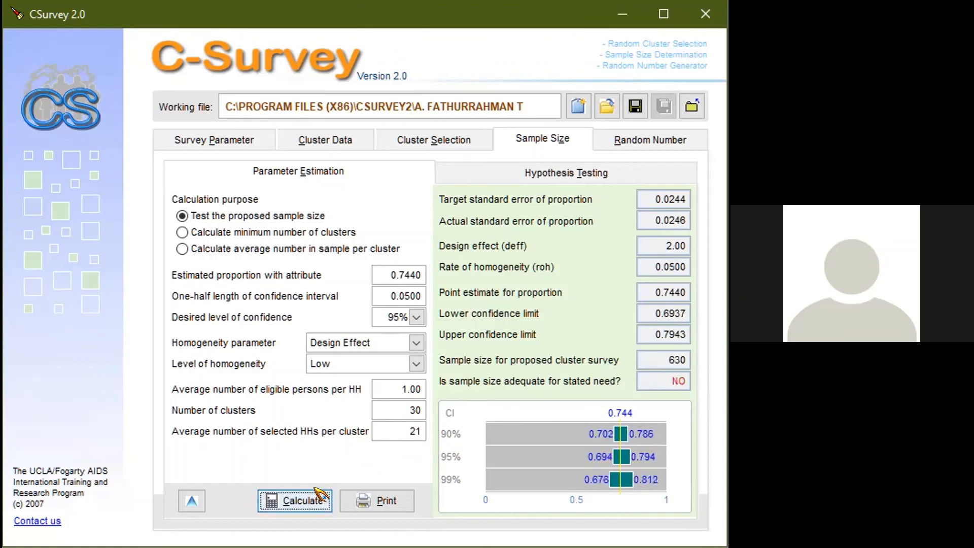
Set the average number of selected HHs per cluster back to 22 and recalculate the sample size test
click(407, 429)
text(2)
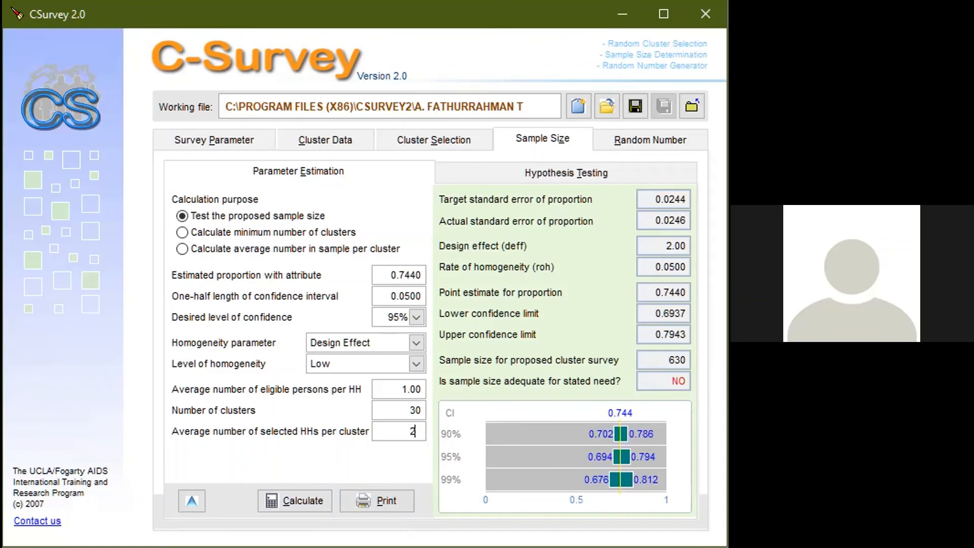
text(2)
click(318, 500)
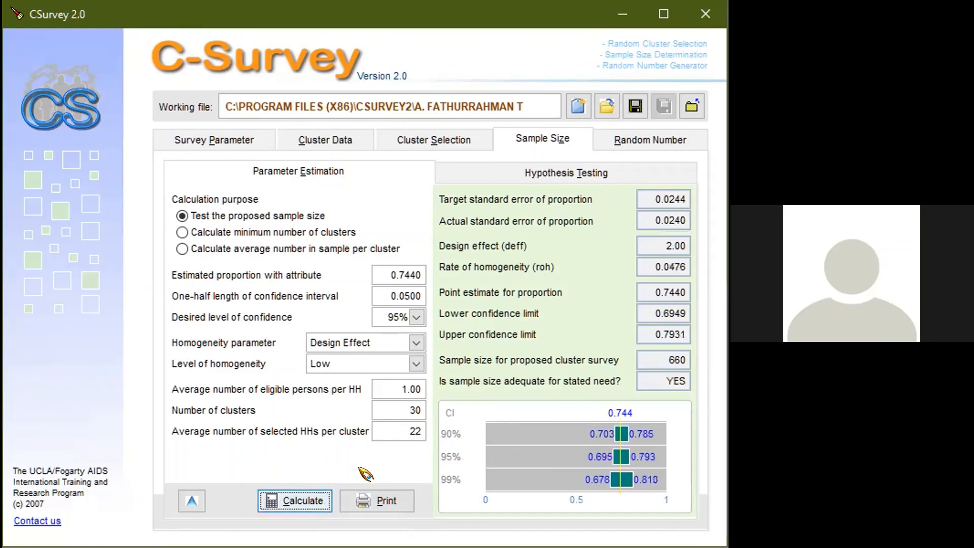